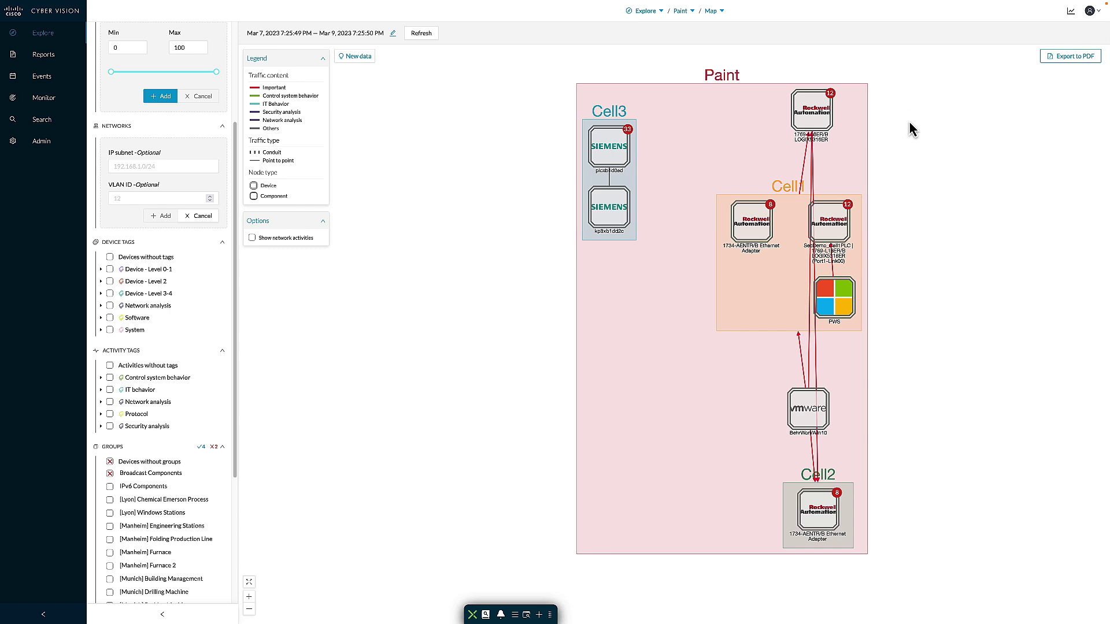
click(828, 125)
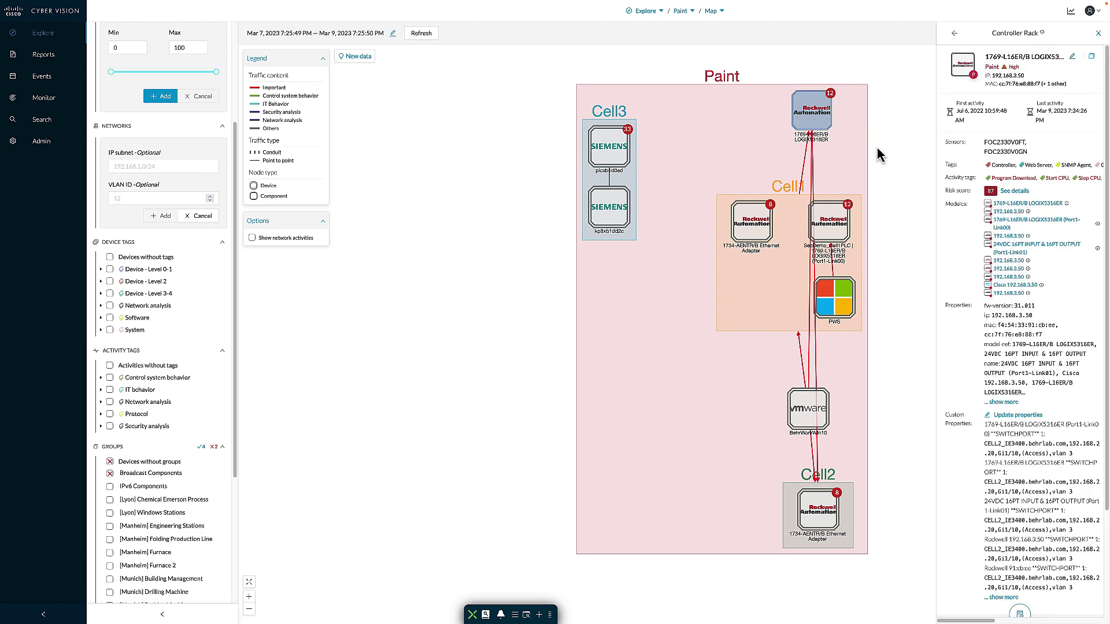
scroll(1069, 452, down, 3)
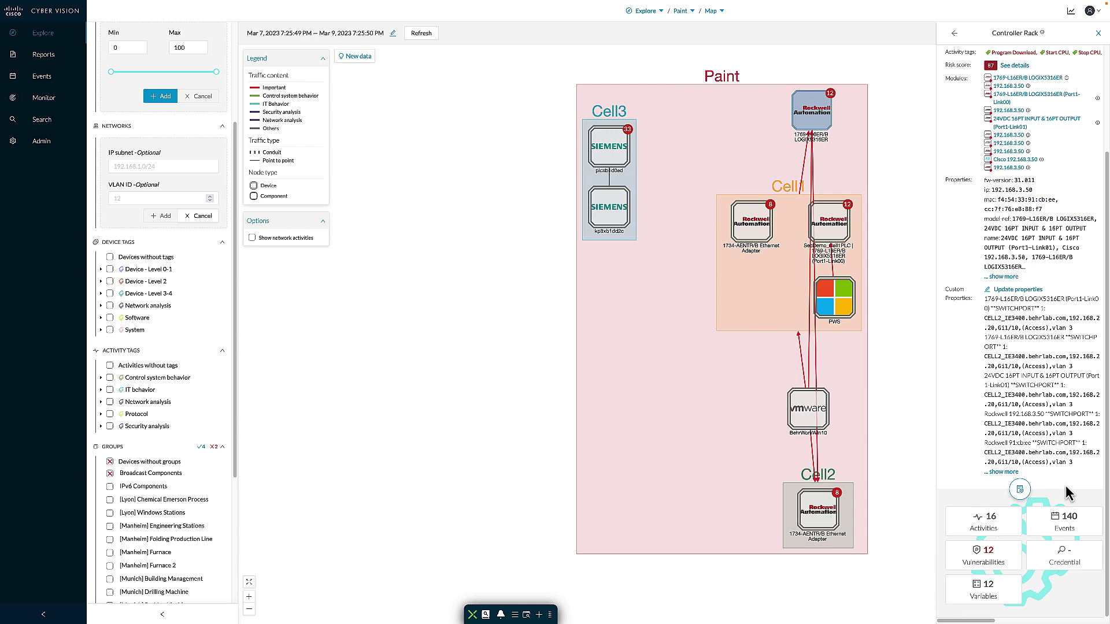
click(1021, 496)
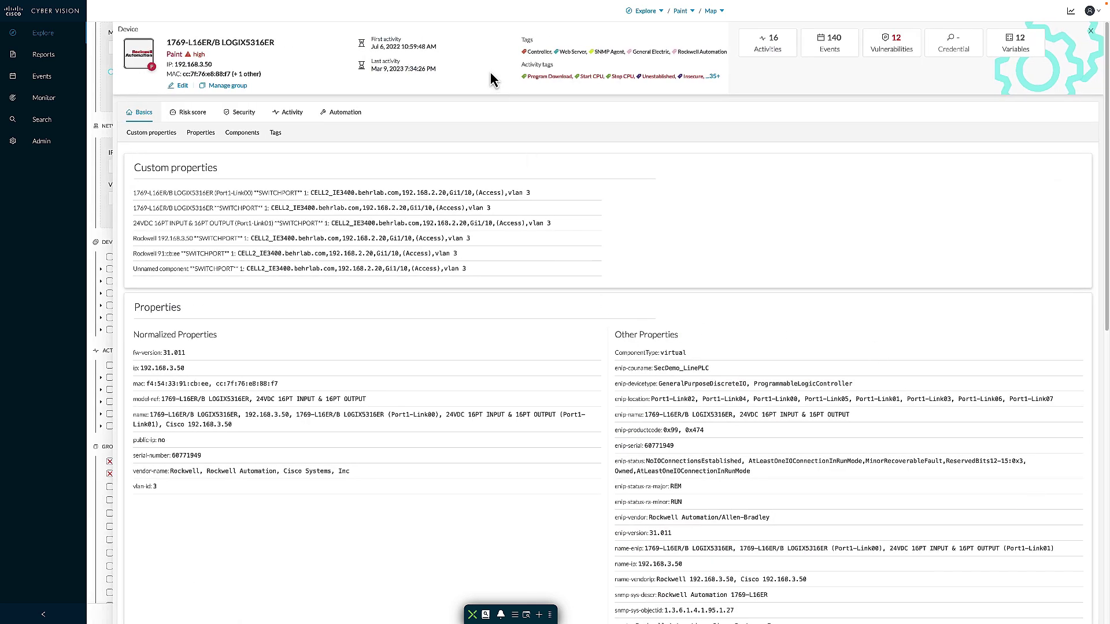
drag(214, 64, 170, 65)
click(240, 76)
scroll(273, 373, down, 1)
drag(149, 324, 201, 325)
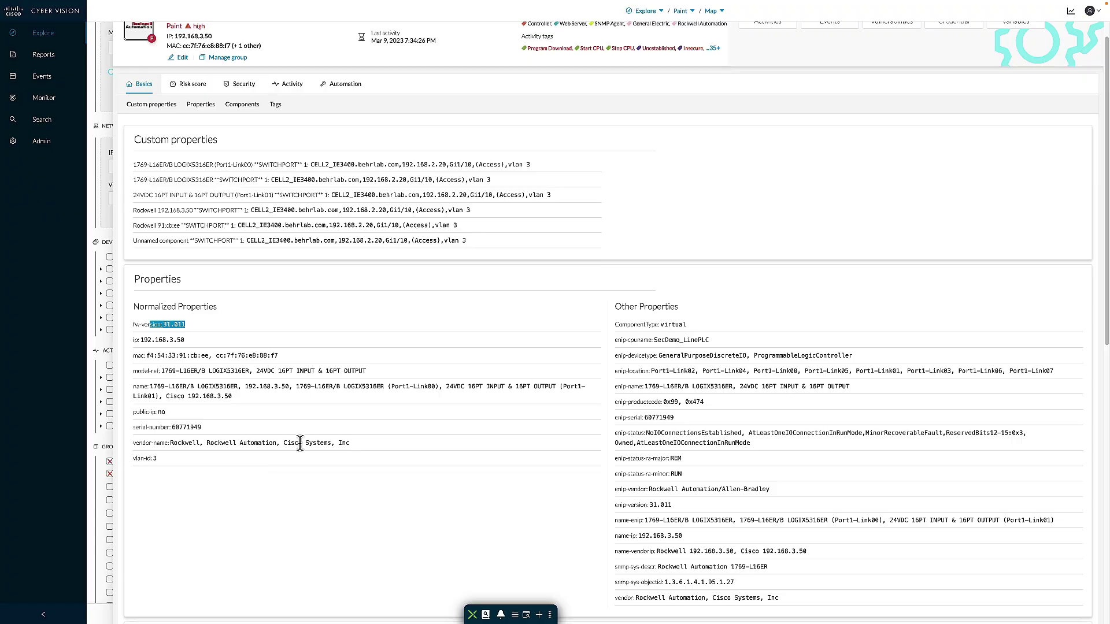
scroll(1050, 181, up, 1)
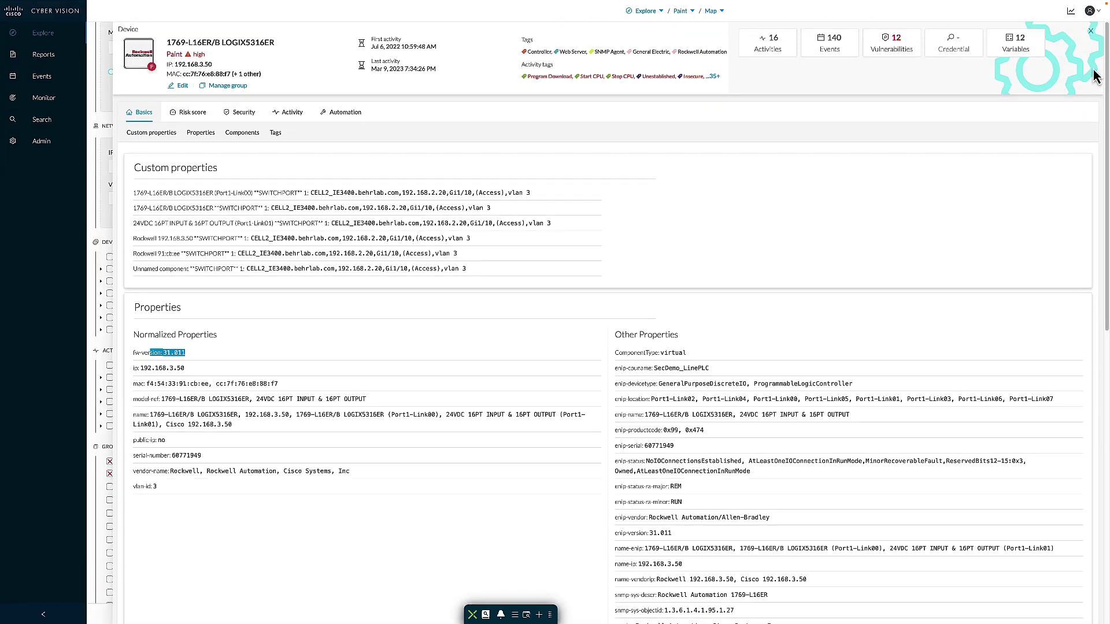
click(1091, 31)
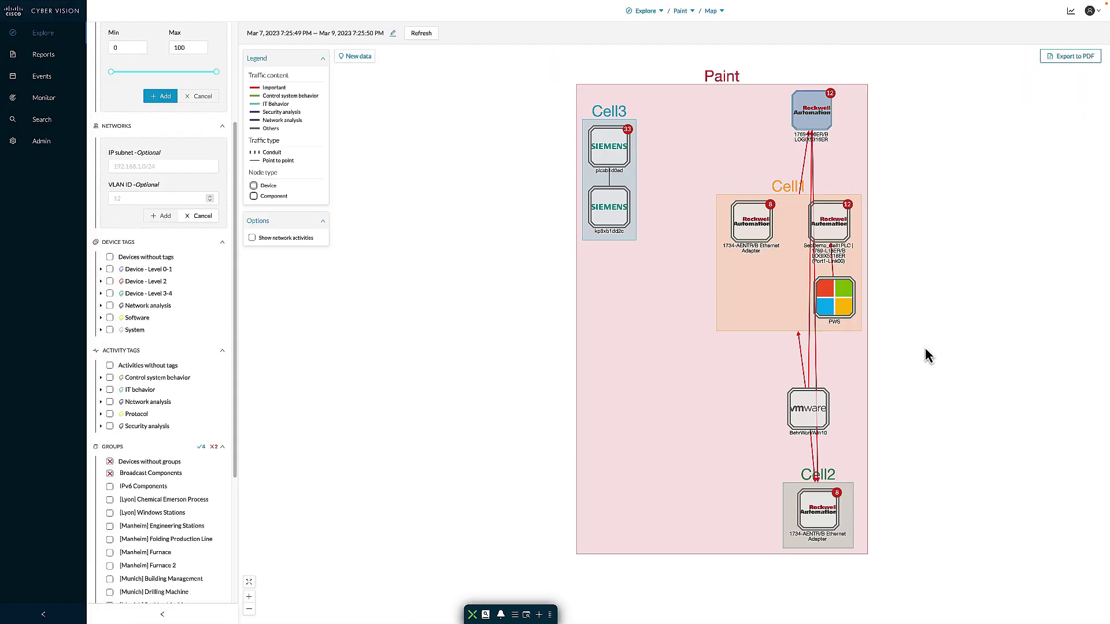
Step: Inspect the Cell1 PLC and PWS web server, then reopen the top 1769-L16ER/B controller's details
click(841, 236)
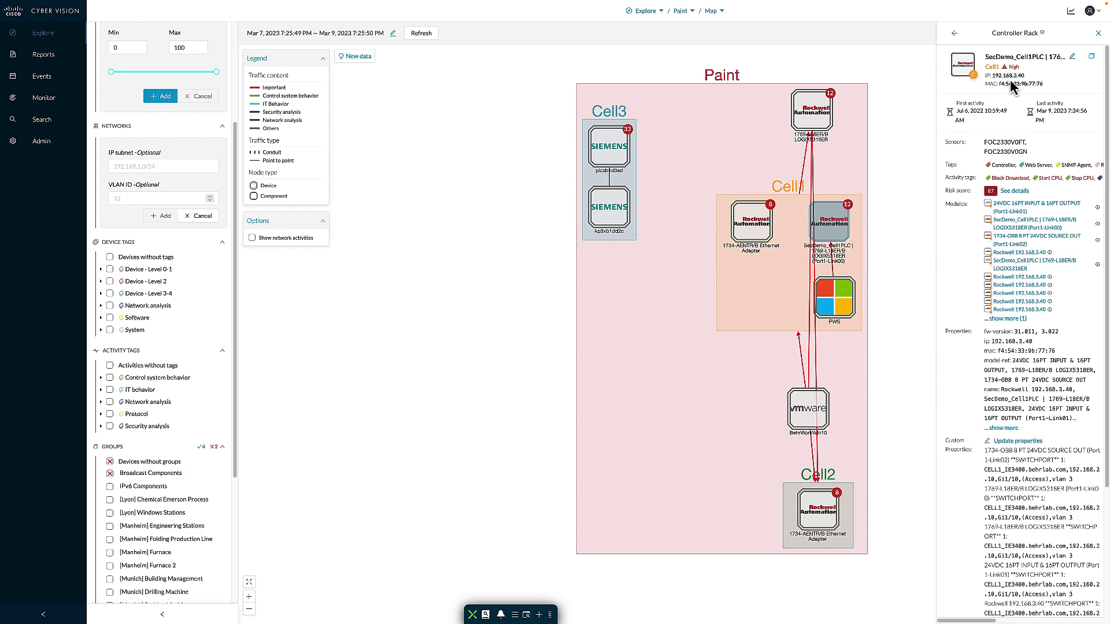
click(833, 307)
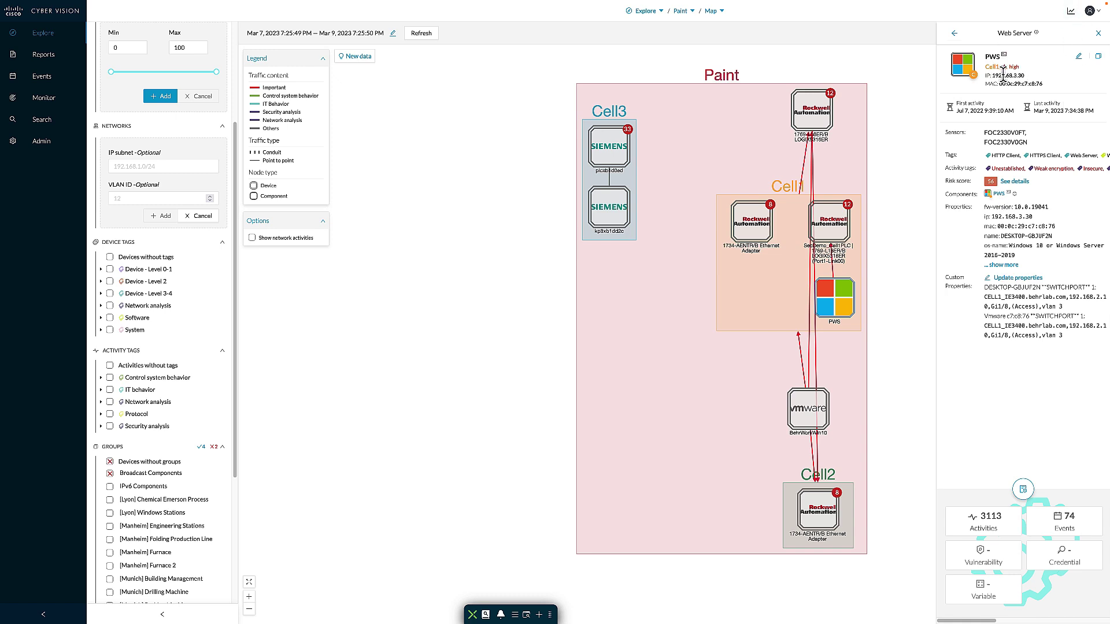
click(1098, 33)
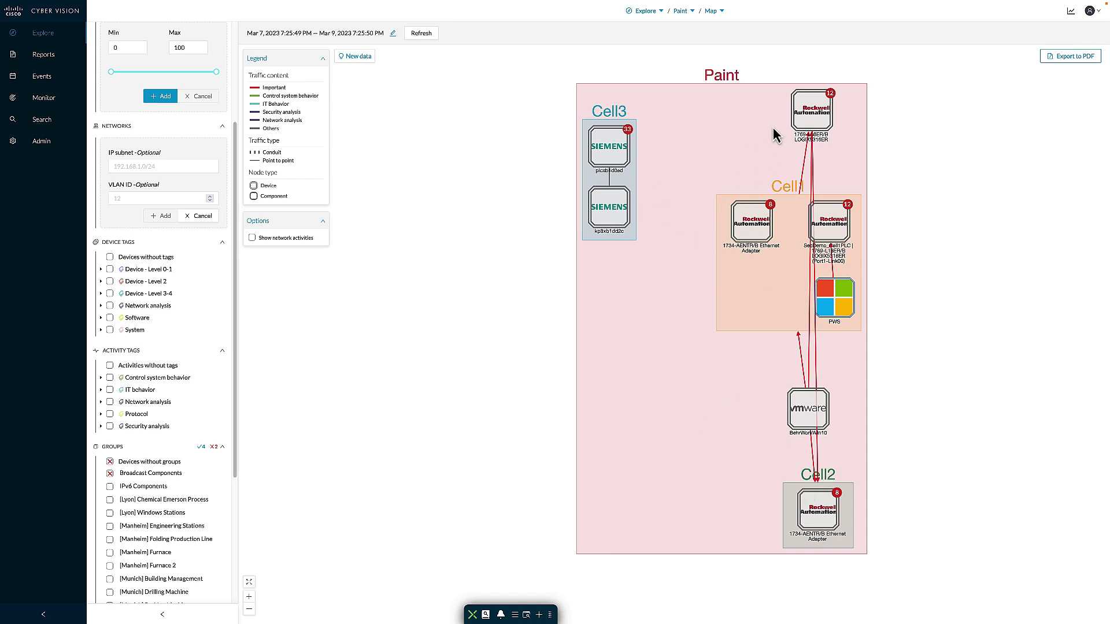
click(827, 127)
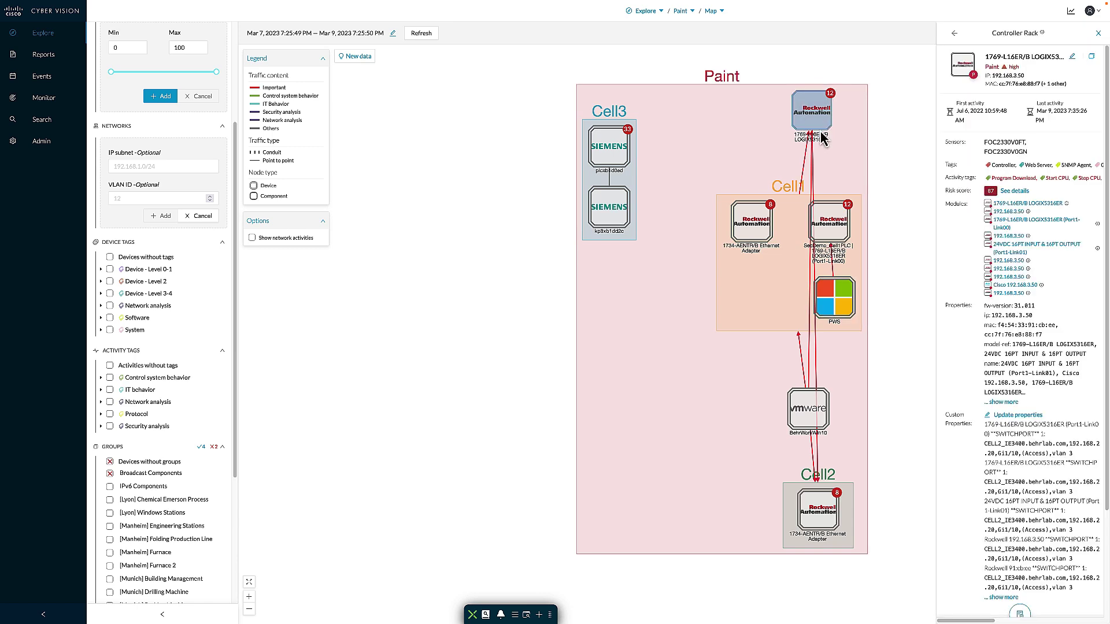
Step: Deselect the controller node and open the Admin System page showing version 4.2.0
click(455, 210)
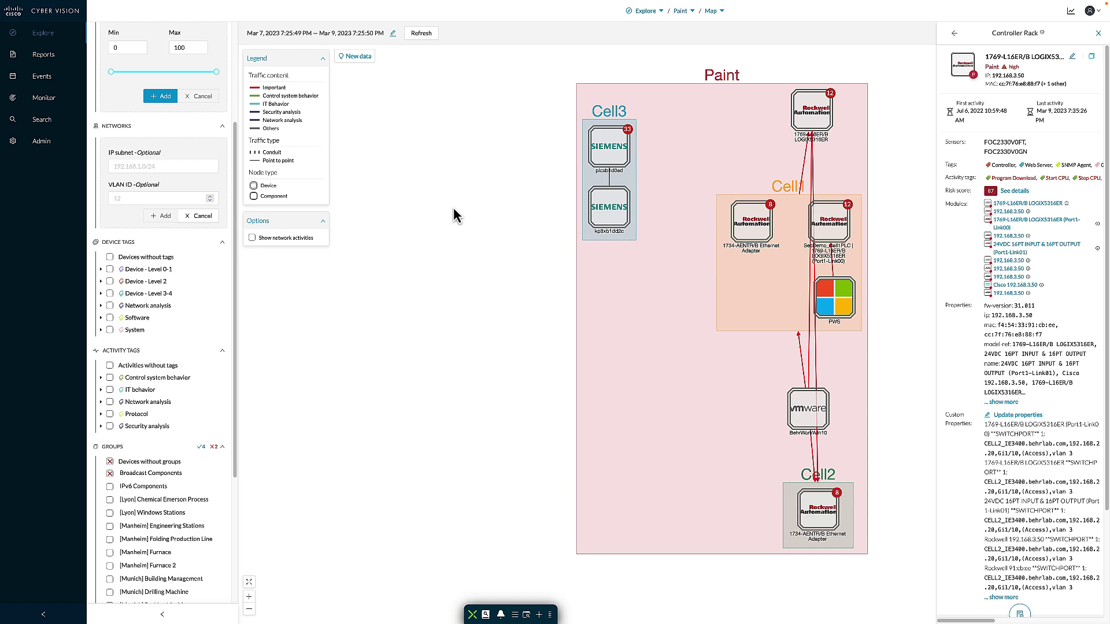
click(65, 145)
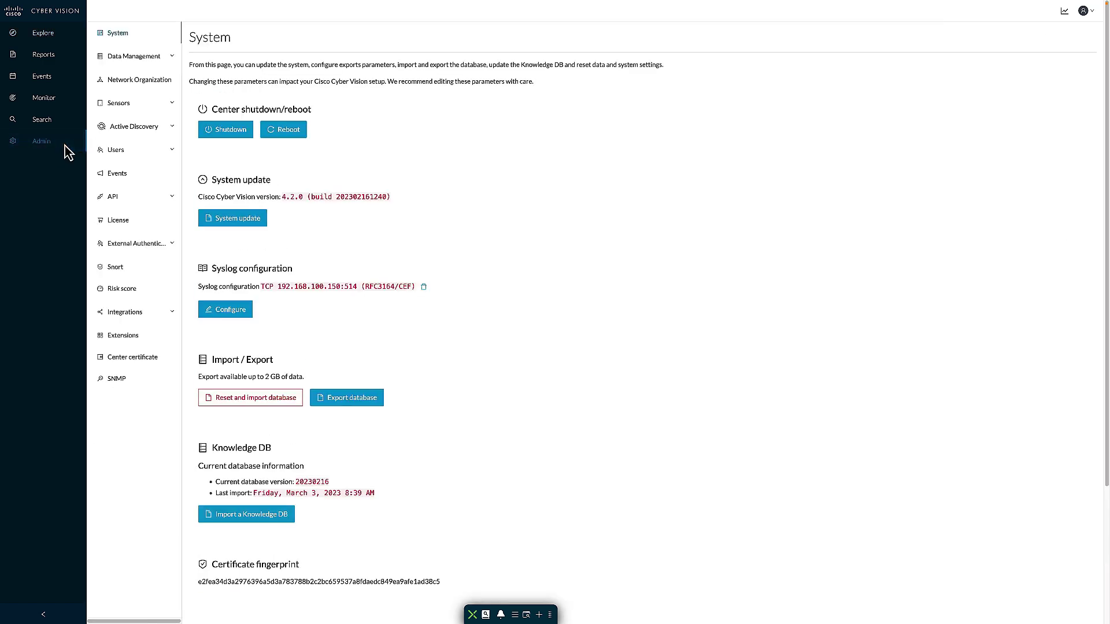
Step: Review the pxGrid integration settings, then switch to the Cisco ISE desktop
click(168, 320)
click(120, 335)
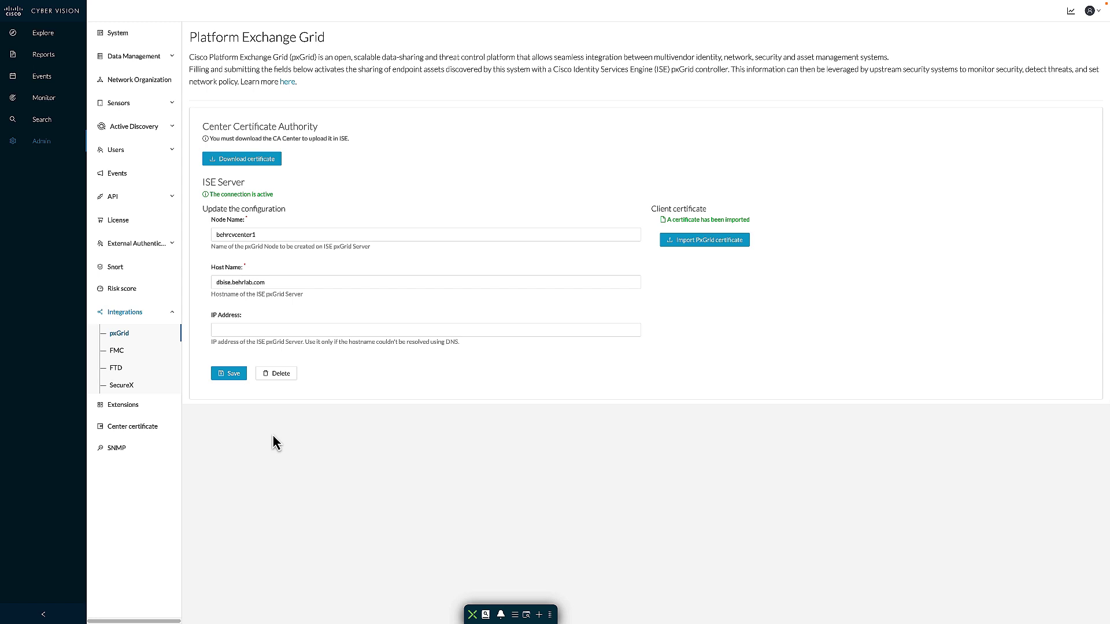
key(ctrl+Right)
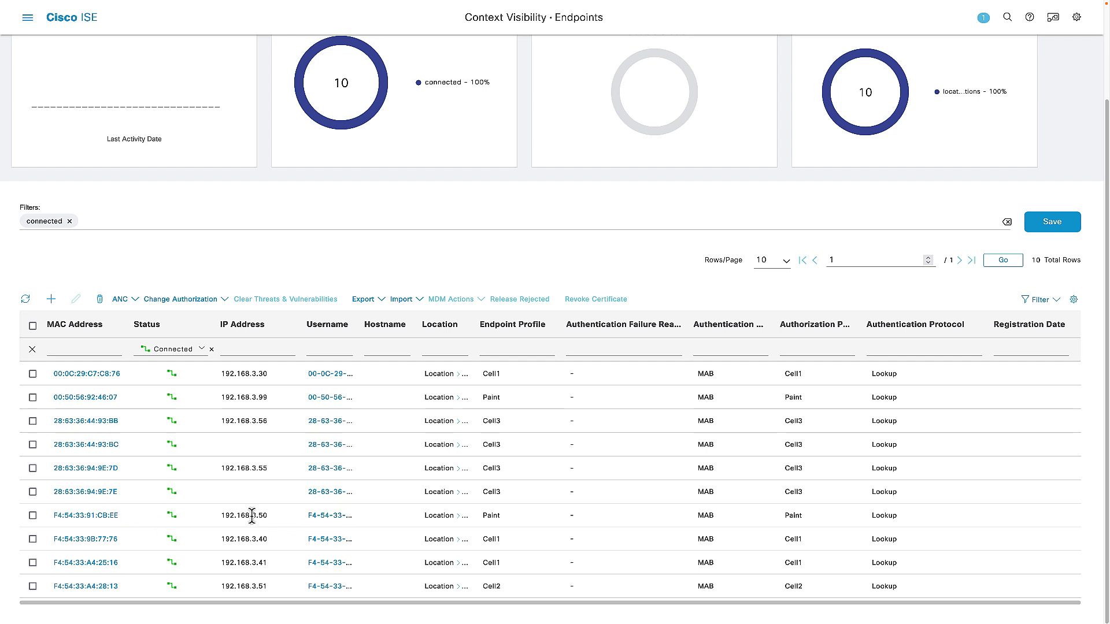
Step: Open endpoint F4:54:33:91:CB:EE's custom attributes, confirm assetGroup ,Paint, and scroll its other attributes
click(110, 517)
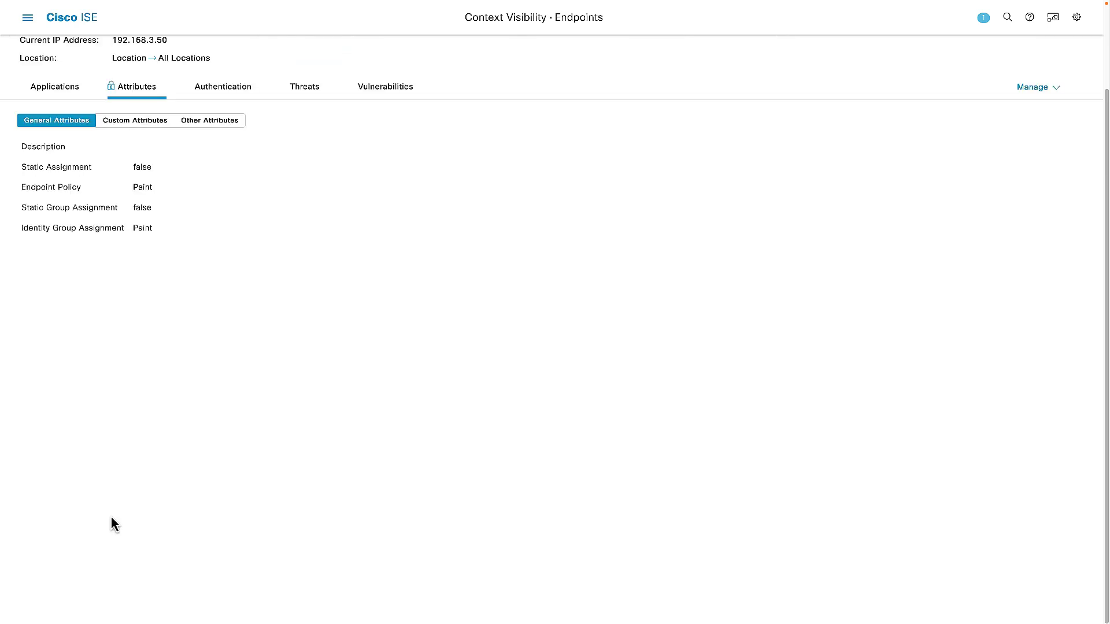
click(155, 124)
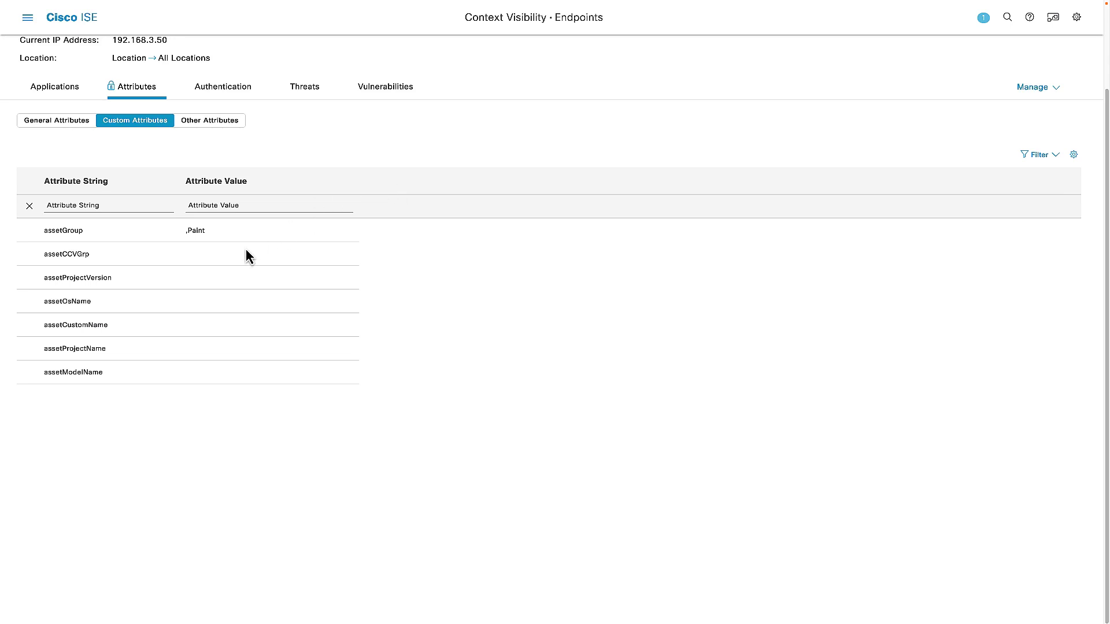
double_click(200, 231)
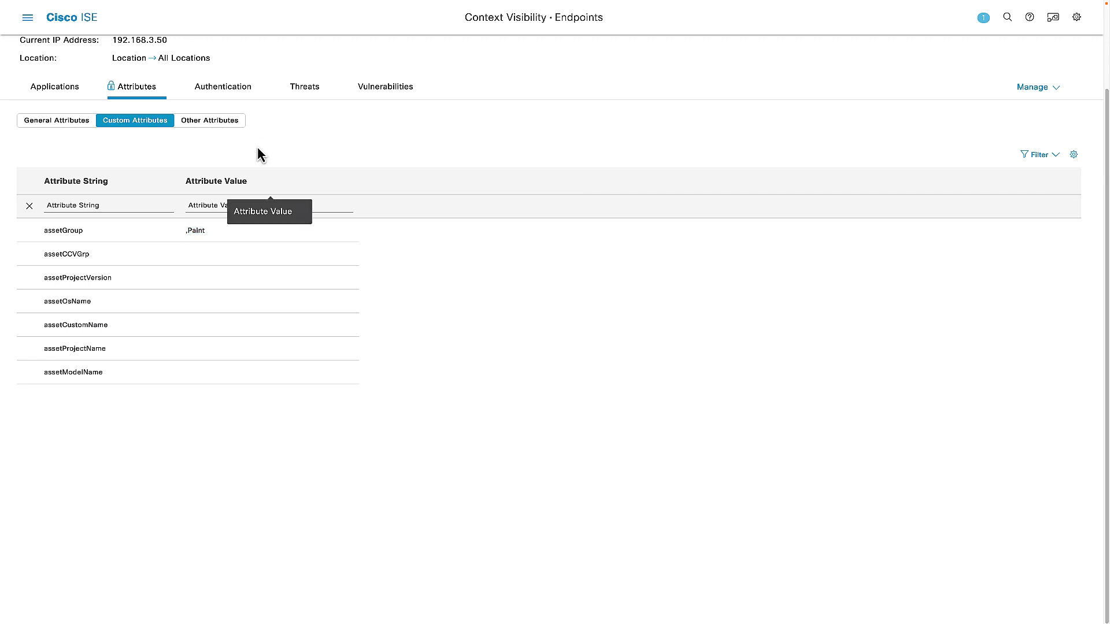
click(238, 126)
scroll(284, 299, down, 20)
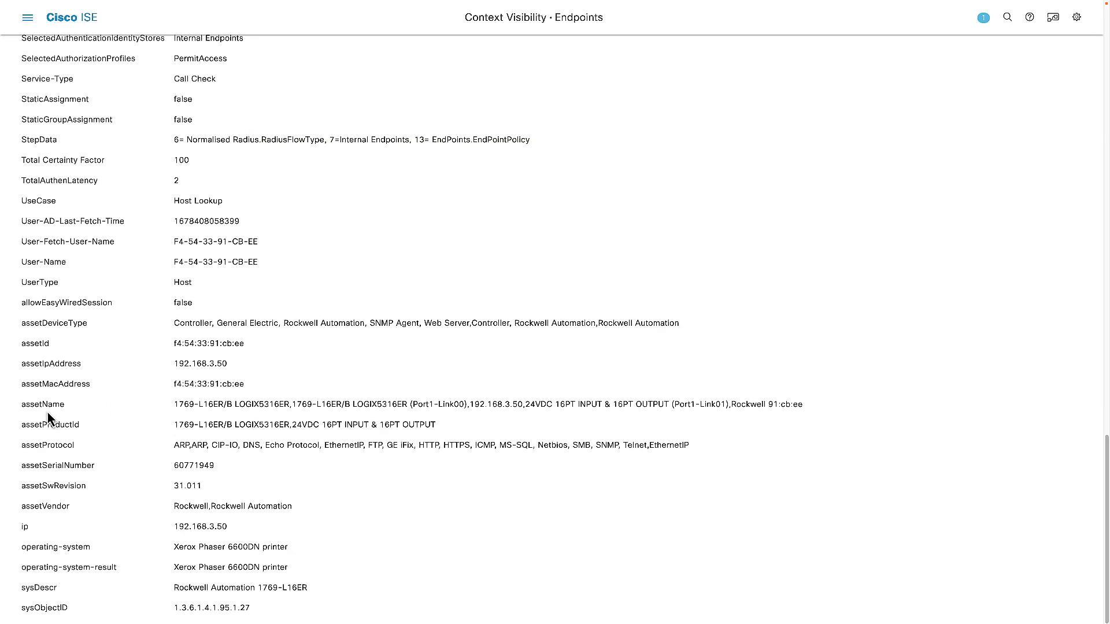
drag(22, 405, 45, 405)
Step: Highlight the endpoint's assetName value and its software revision 31.011
drag(178, 405, 224, 405)
drag(173, 485, 216, 466)
drag(175, 403, 222, 403)
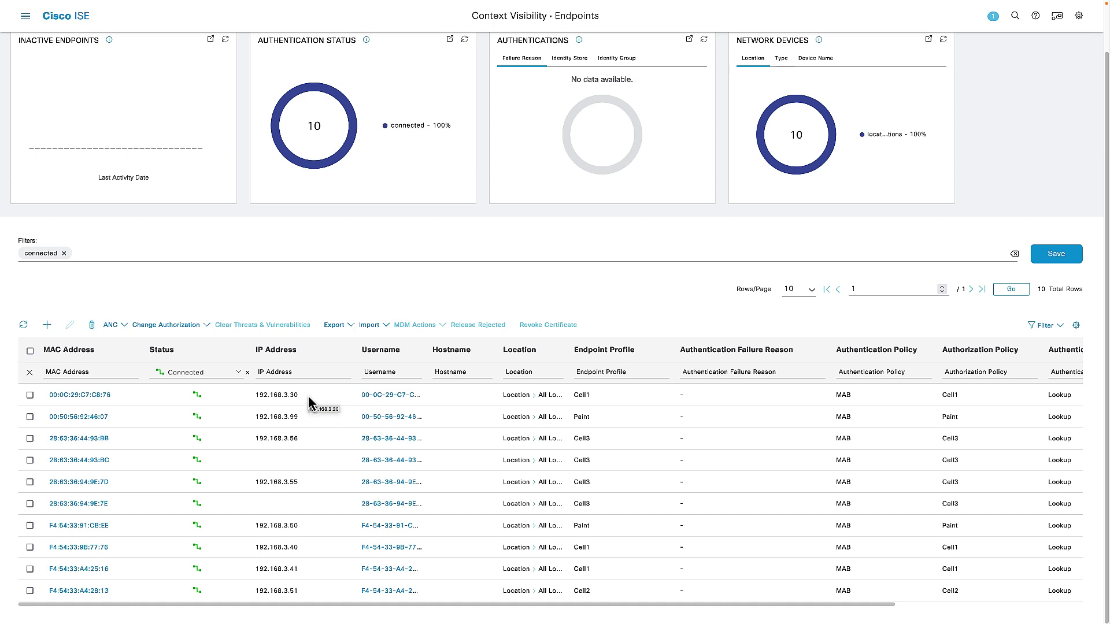
Step: In the endpoint list, highlight 192.168.3.50's Paint profile alongside the first endpoint's Cell1 profile
drag(307, 398, 283, 396)
drag(591, 395, 578, 396)
drag(310, 528, 288, 531)
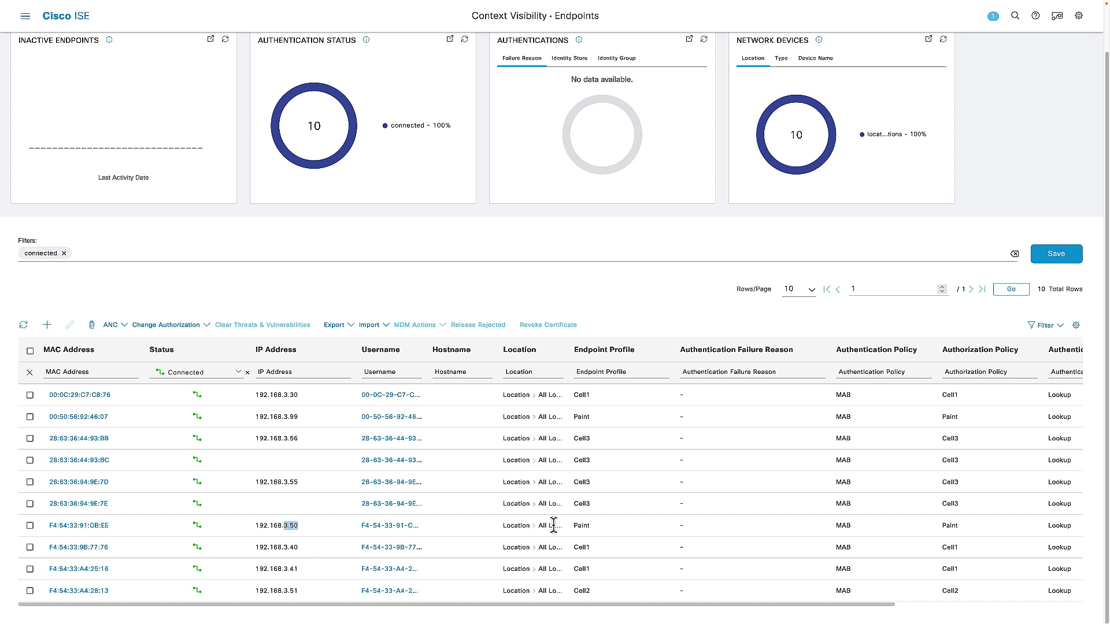
drag(593, 526, 579, 526)
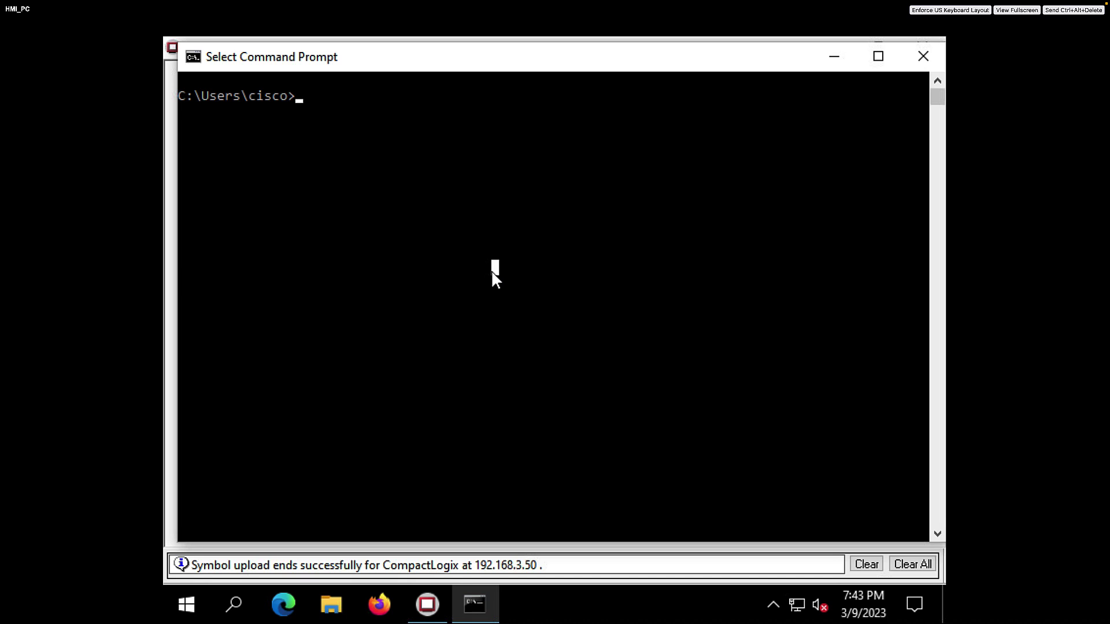
Step: Ping the controller at 192.168.3.50 from the Command Prompt
text(ping 192.168.3.50)
key(Return)
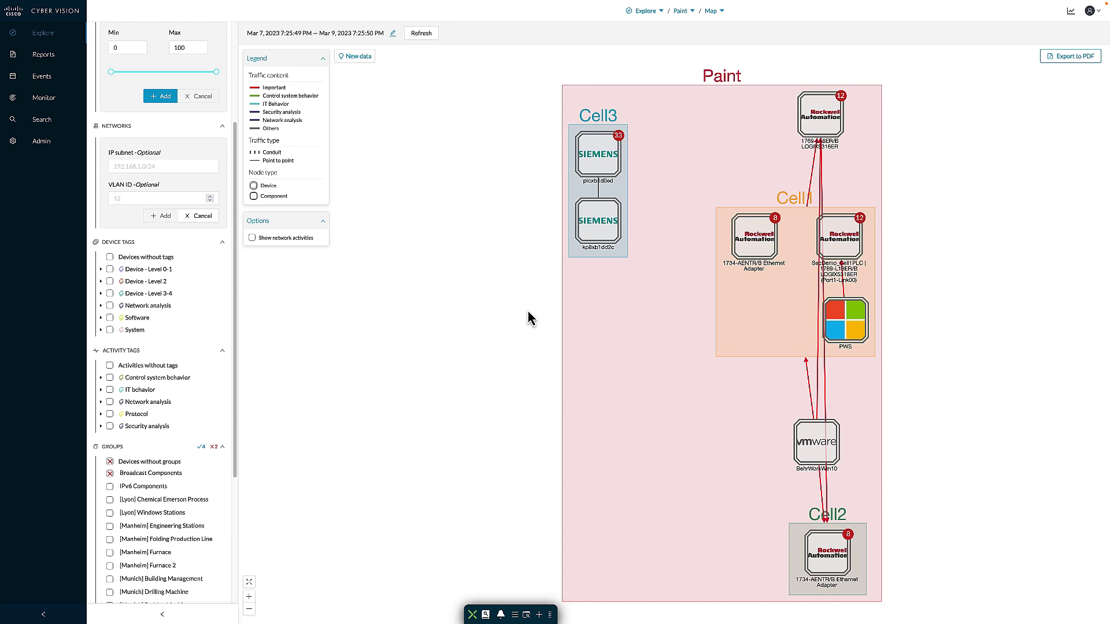
Step: Move the top Rockwell controller into the existing Cell2 group and refresh the map
click(831, 134)
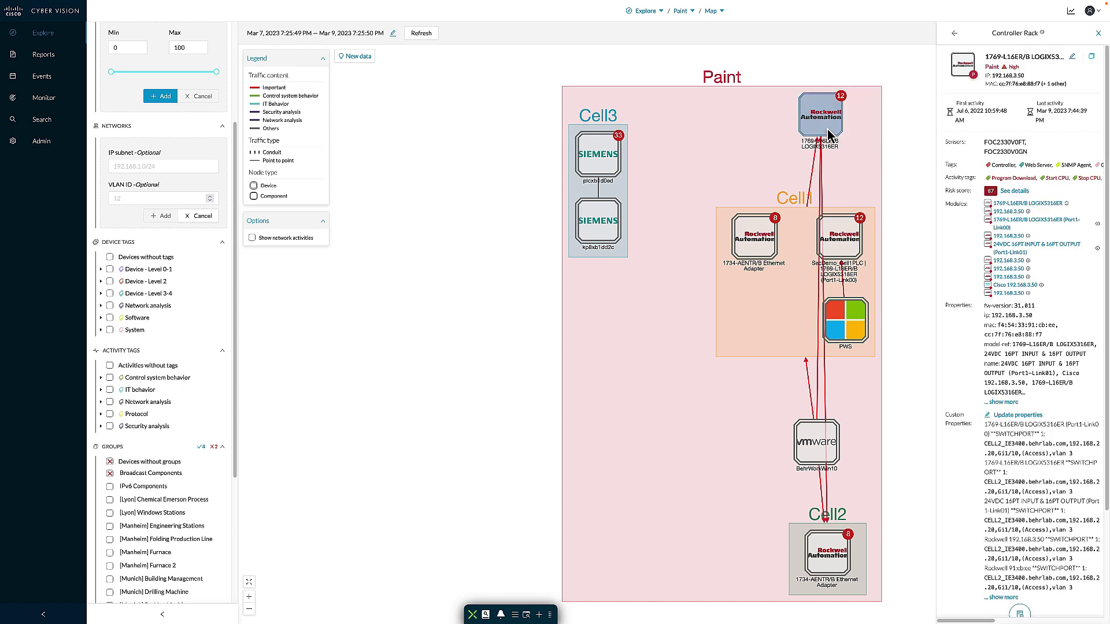
click(1091, 56)
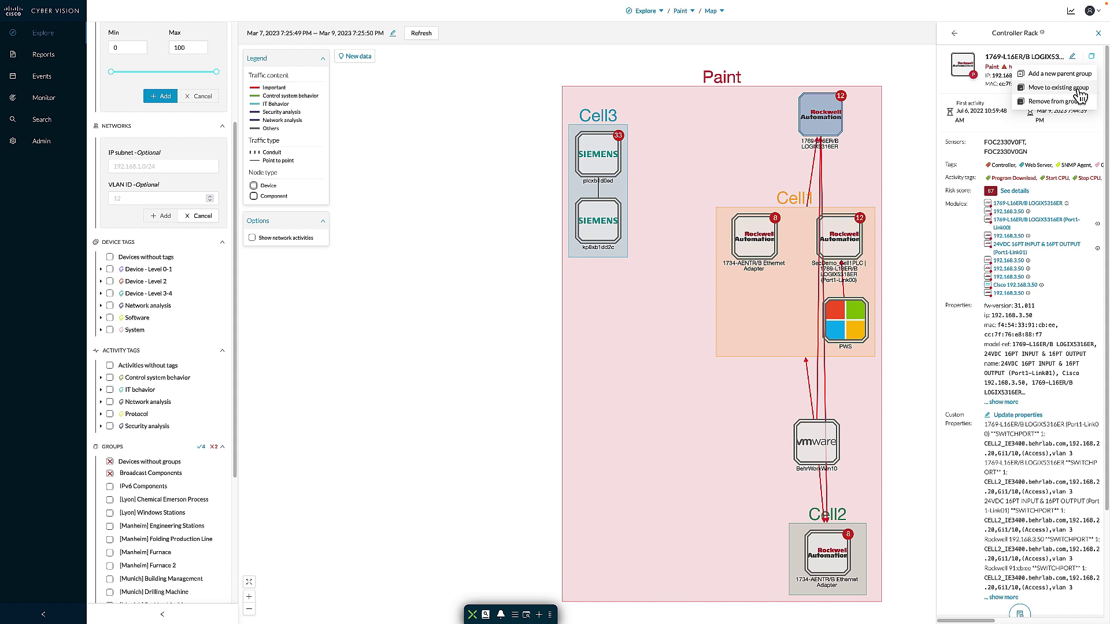
click(1076, 91)
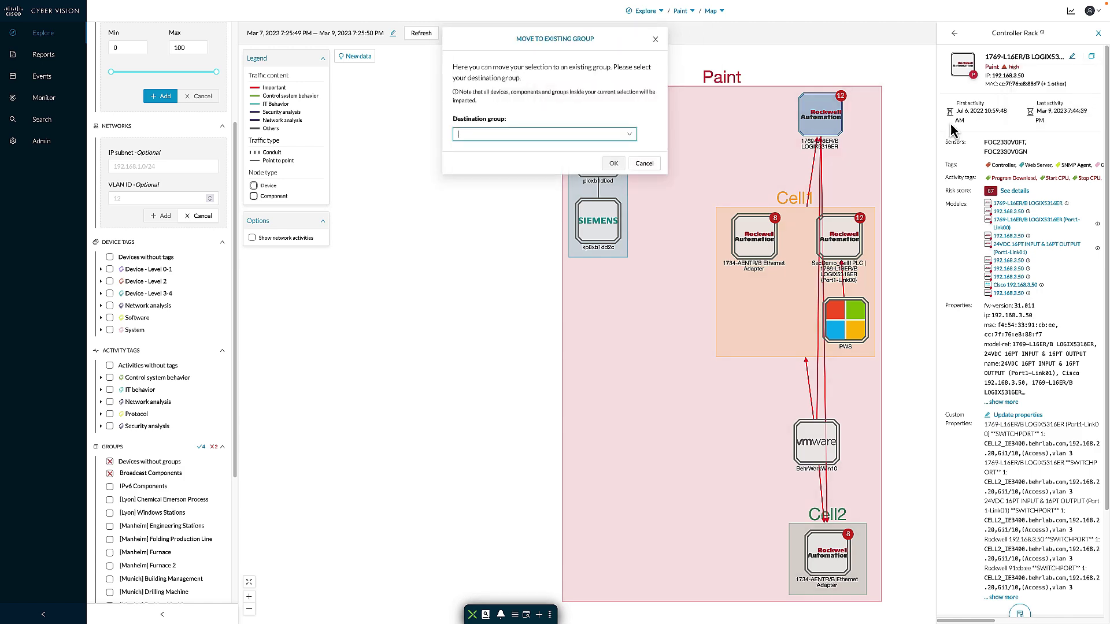
click(631, 134)
scroll(486, 203, down, 2)
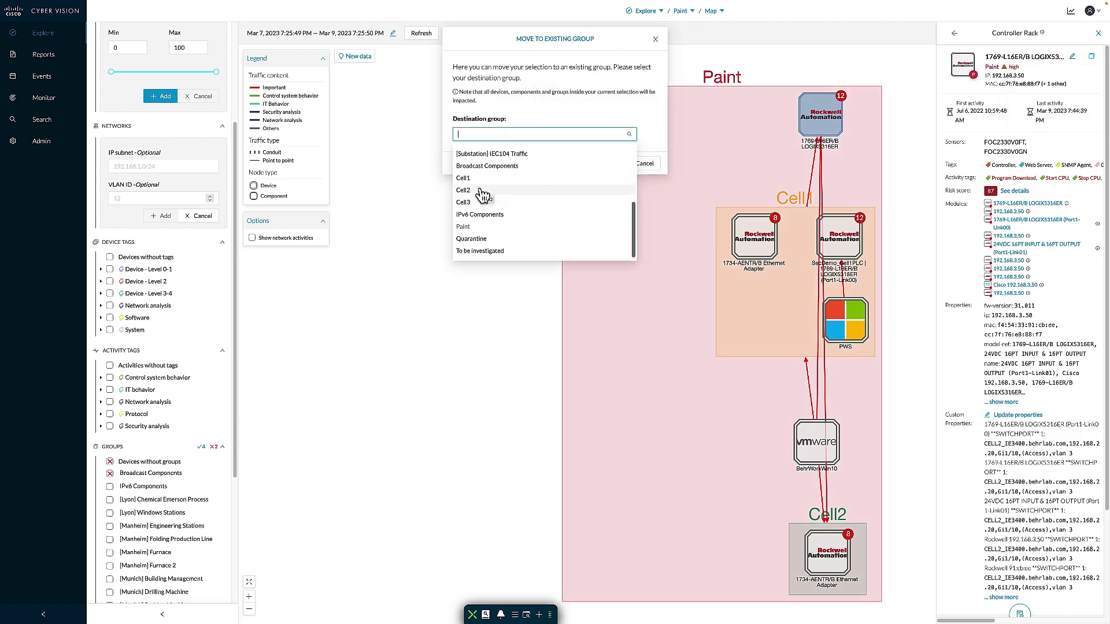
click(483, 200)
click(624, 163)
click(421, 33)
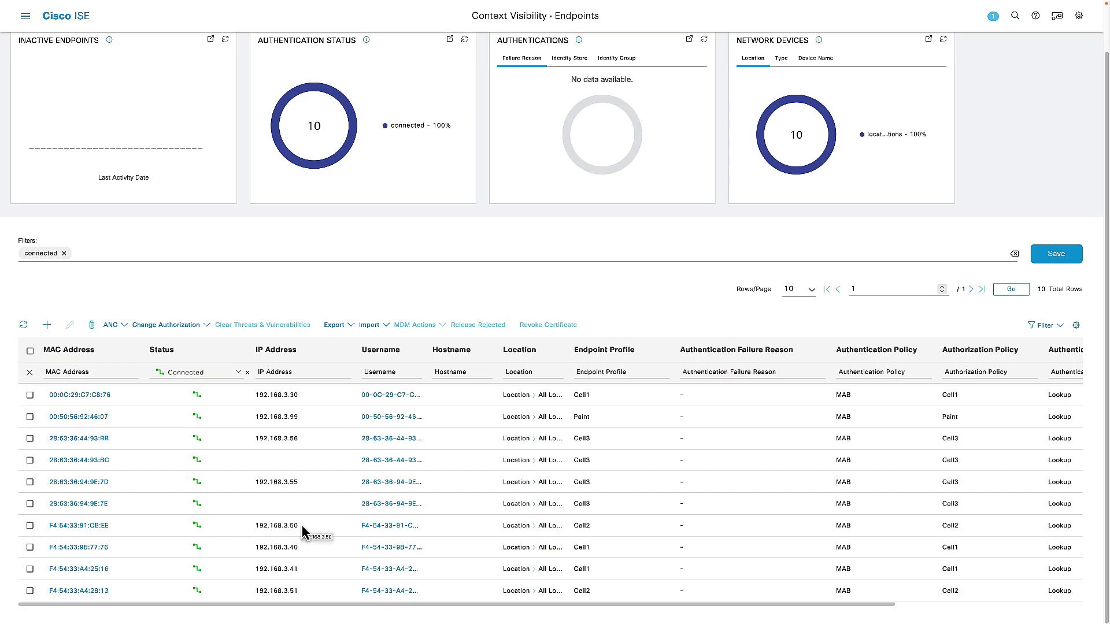
Step: Open endpoint 192.168.3.50's custom attributes, now showing assetGroup ,Cell2
drag(272, 525, 255, 527)
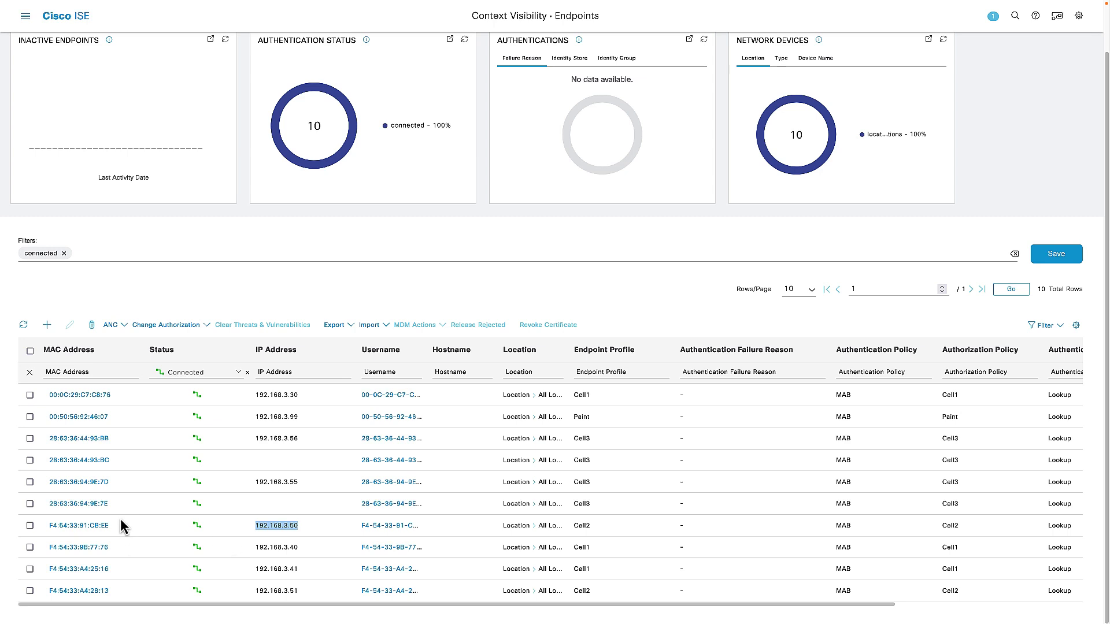
click(99, 528)
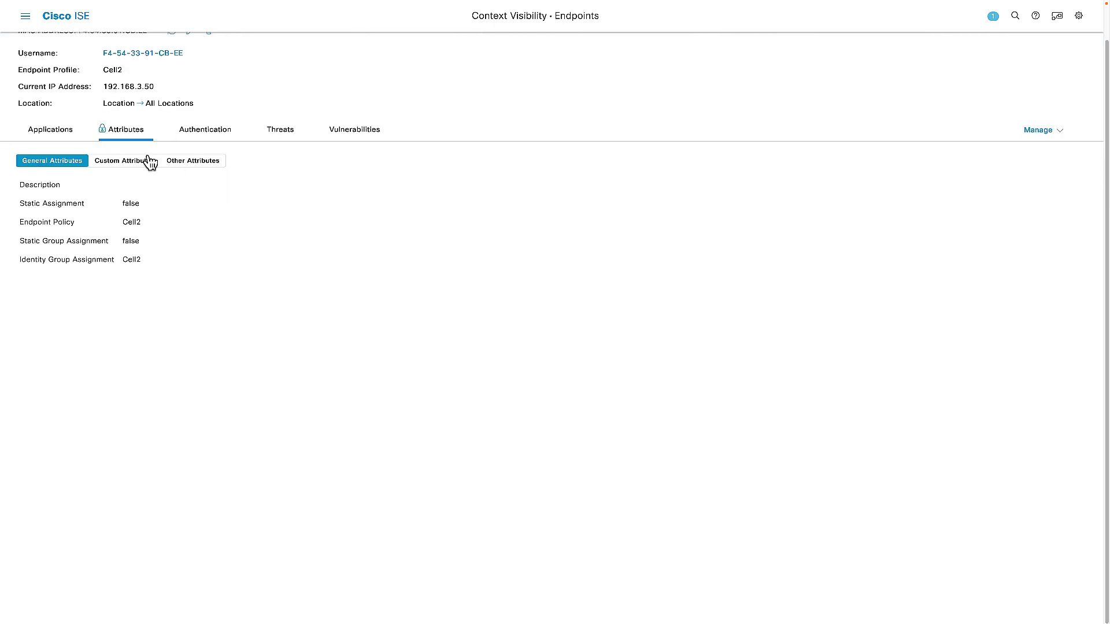
click(115, 169)
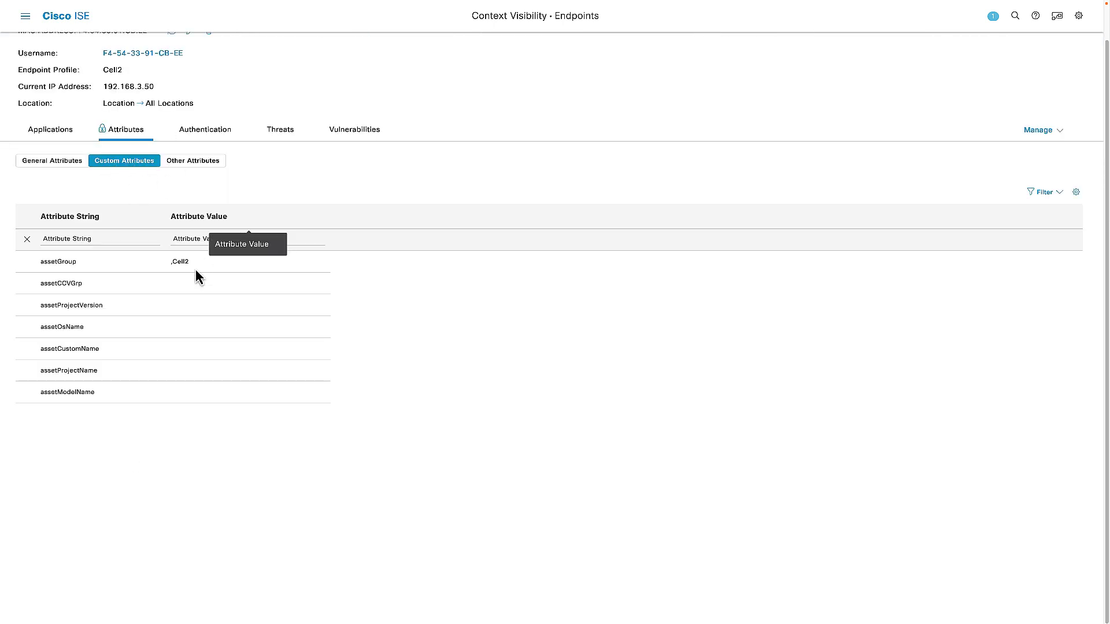